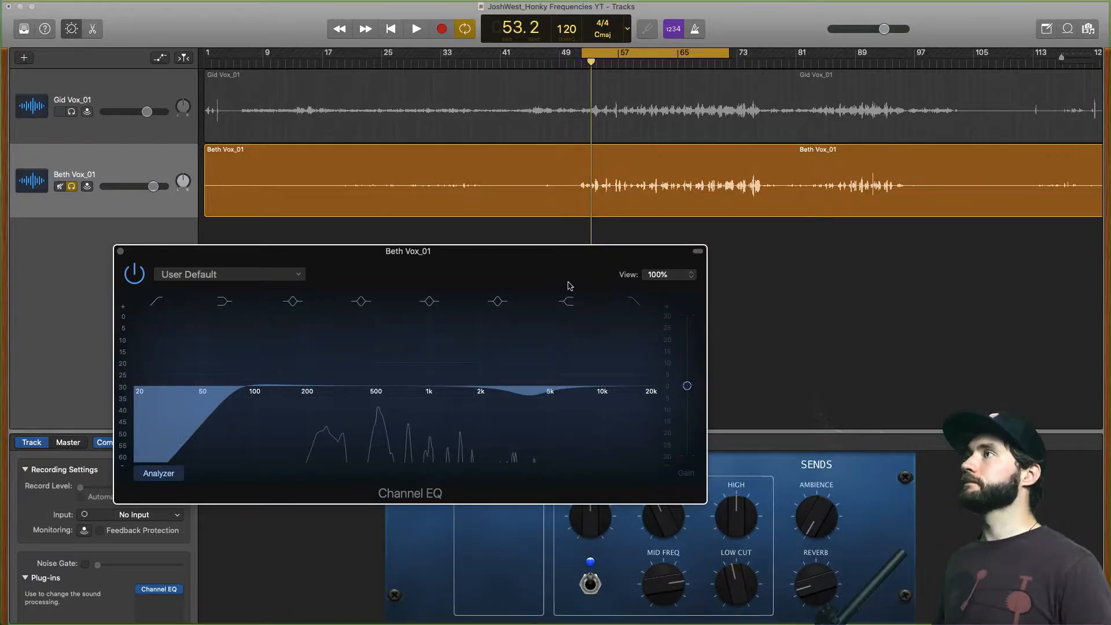
# - Audition the soloed vocal, and boost the 310 Hz peak band to +12.5 dB at 510 Hz with a Q of 3.20
pyautogui.press('space')
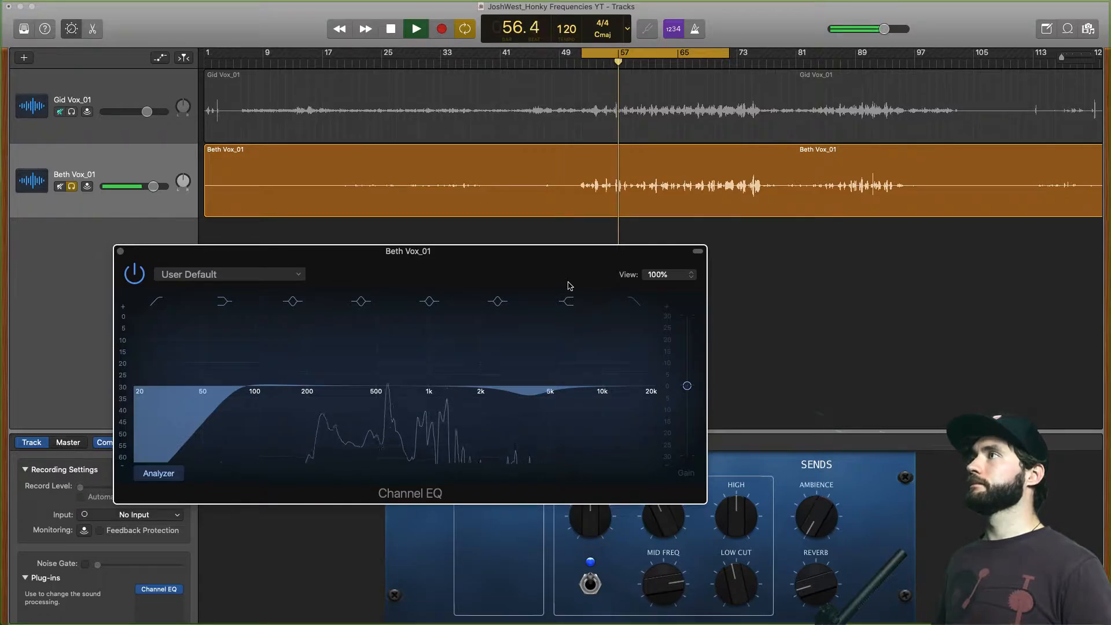
pyautogui.press('space')
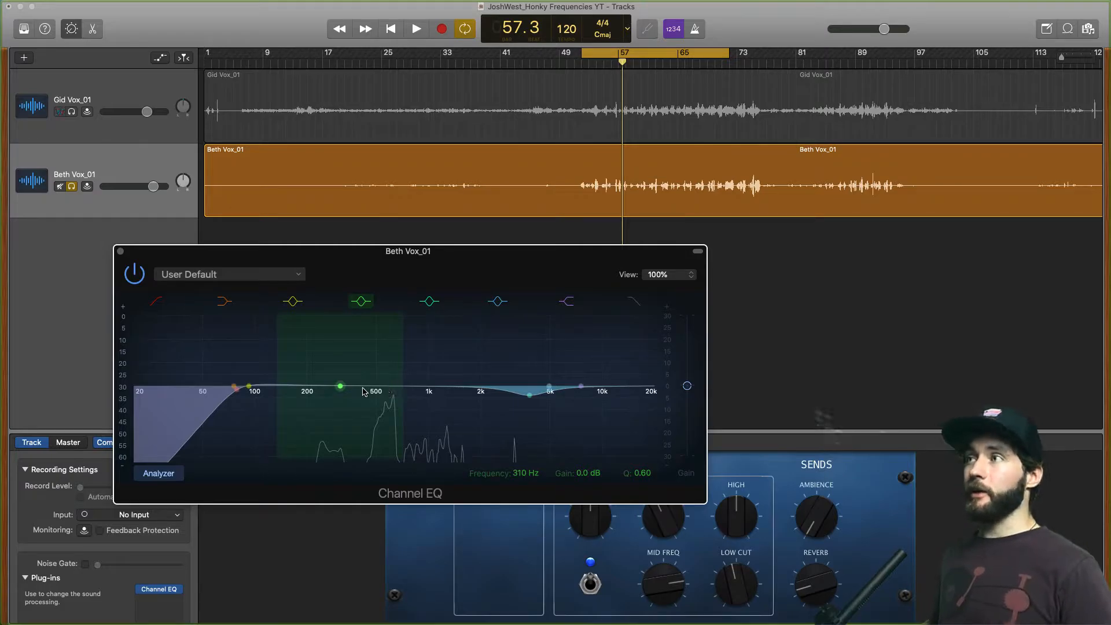
pyautogui.moveTo(341, 386); pyautogui.dragTo(377, 357)
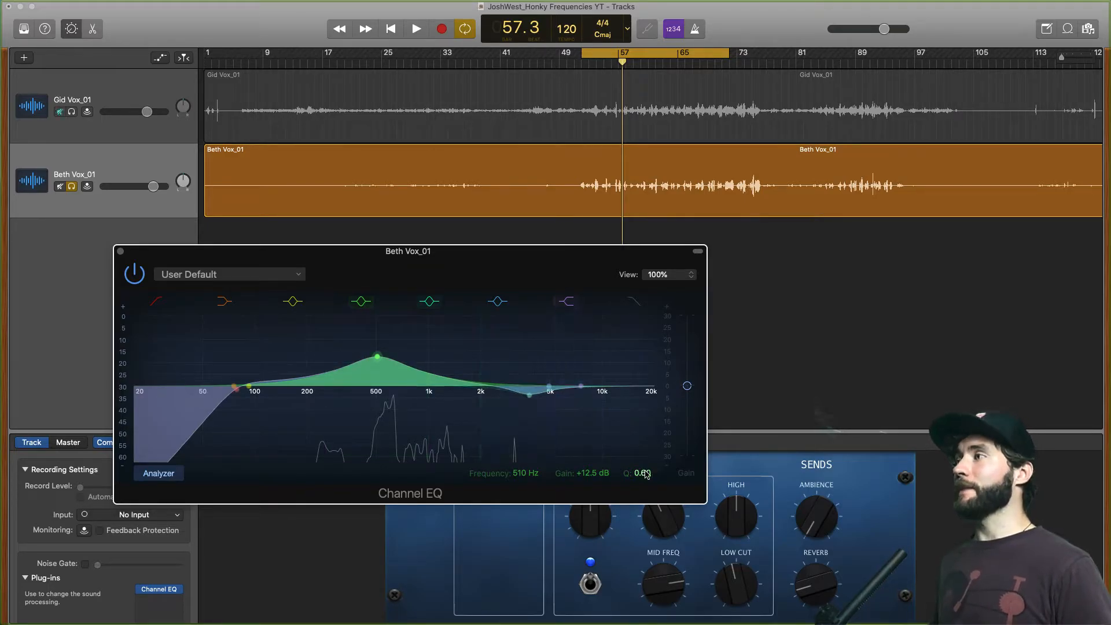
pyautogui.moveTo(645, 476); pyautogui.dragTo(645, 413)
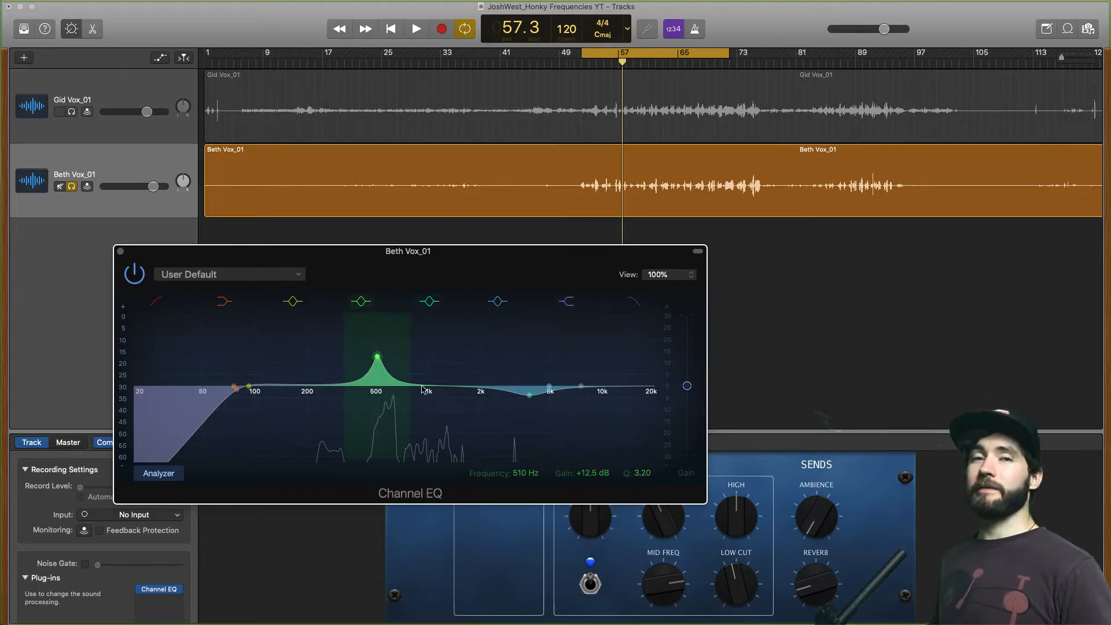
# - Move the boosted band to 690 Hz at +12.0 dB, widen it to a Q of 1.20, and audition the vocal
pyautogui.moveTo(377, 356); pyautogui.dragTo(402, 362)
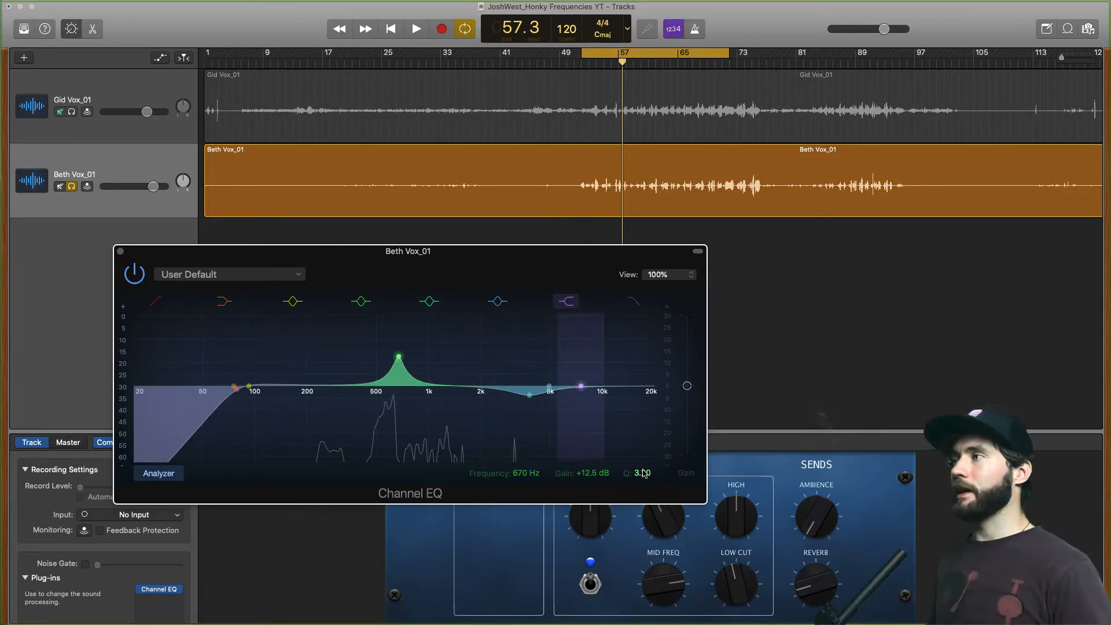
pyautogui.moveTo(645, 474); pyautogui.dragTo(645, 488)
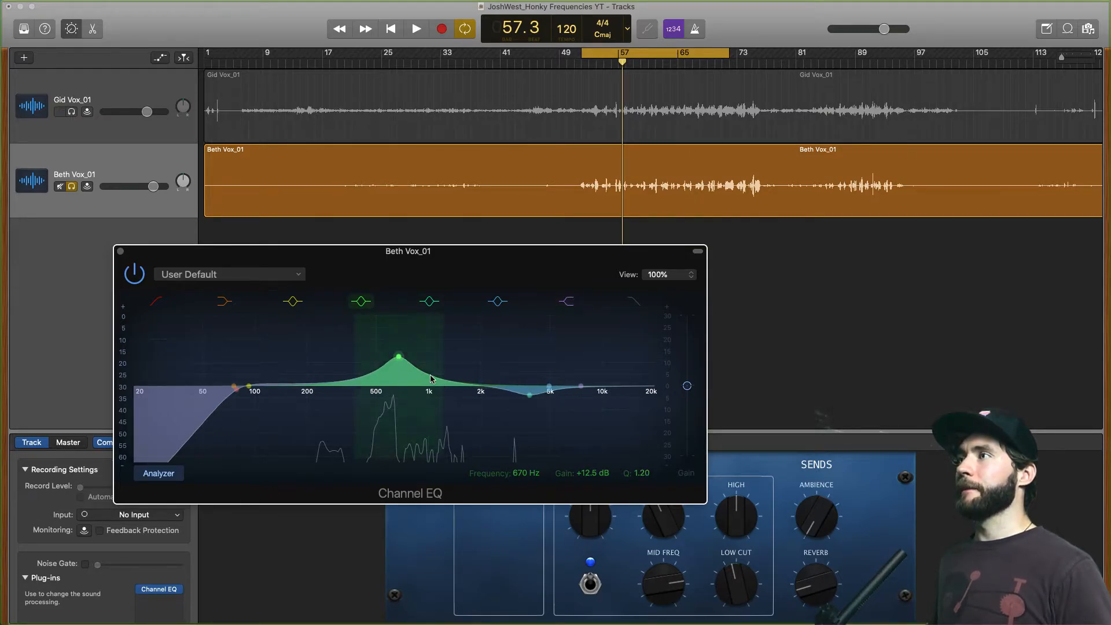
pyautogui.moveTo(399, 356); pyautogui.dragTo(403, 357)
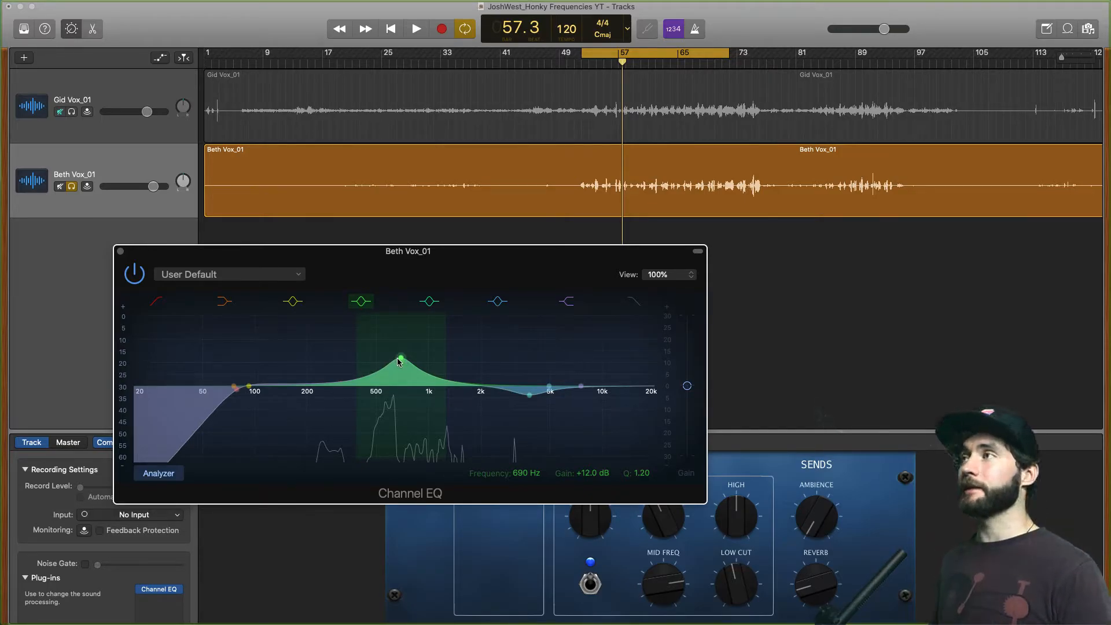
pyautogui.press('space')
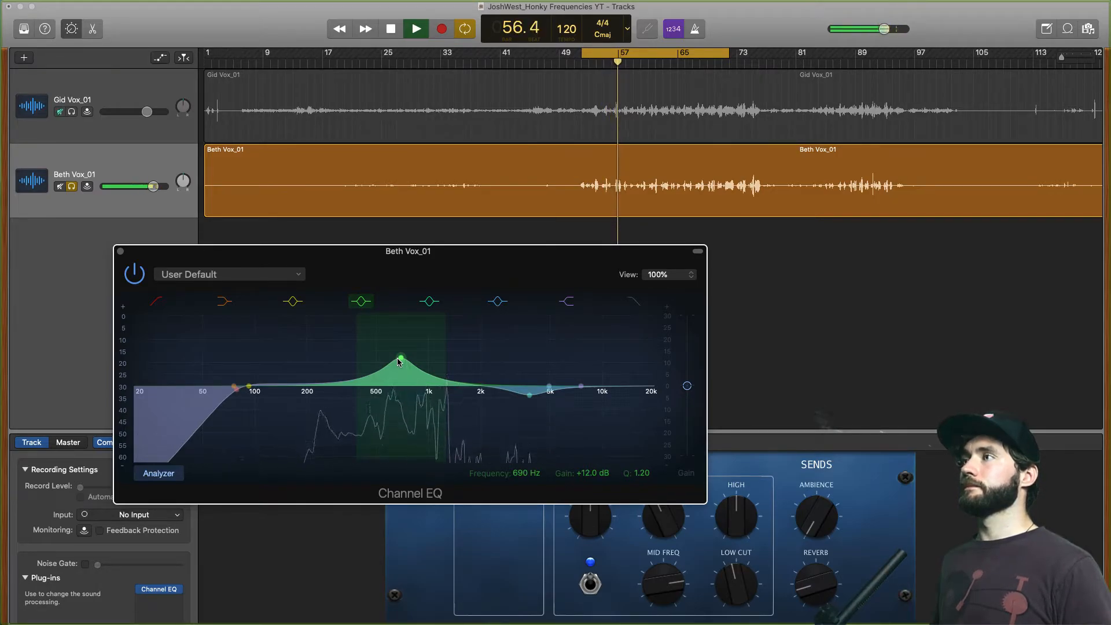
pyautogui.press('space')
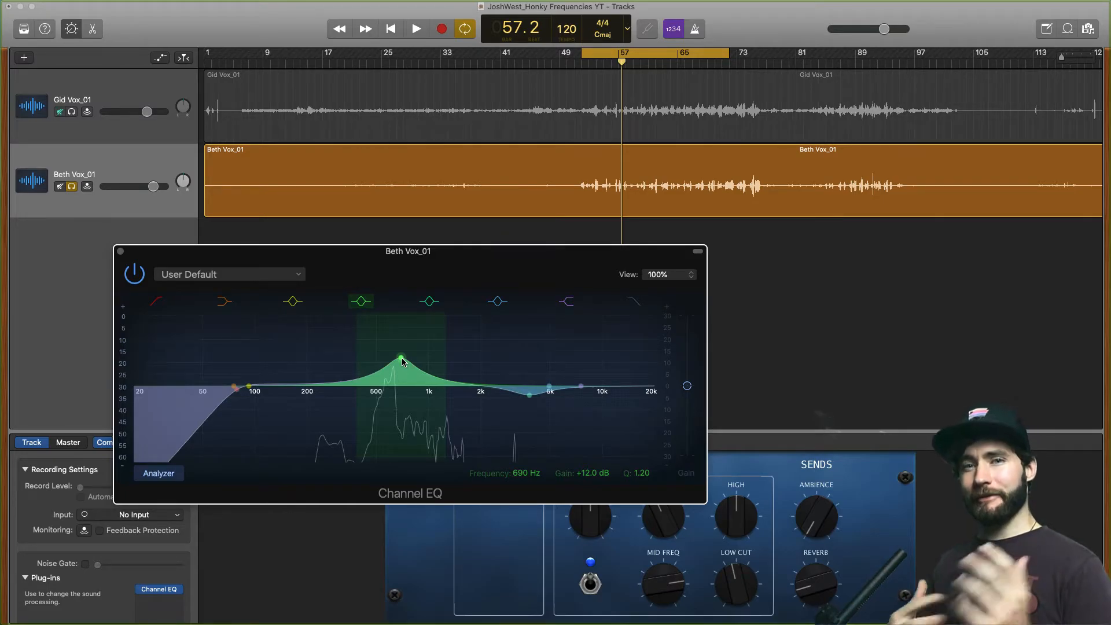
# - Sweep the boosted band during playback to hunt for the honky frequency, leaving it at 630 Hz and +15.0 dB
pyautogui.press('space')
pyautogui.moveTo(403, 361)
pyautogui.mouseDown()
pyautogui.moveTo(394, 350)
pyautogui.moveTo(411, 350)
pyautogui.moveTo(384, 350)
pyautogui.moveTo(414, 352)
pyautogui.moveTo(384, 350)
pyautogui.moveTo(400, 347)
pyautogui.mouseUp()
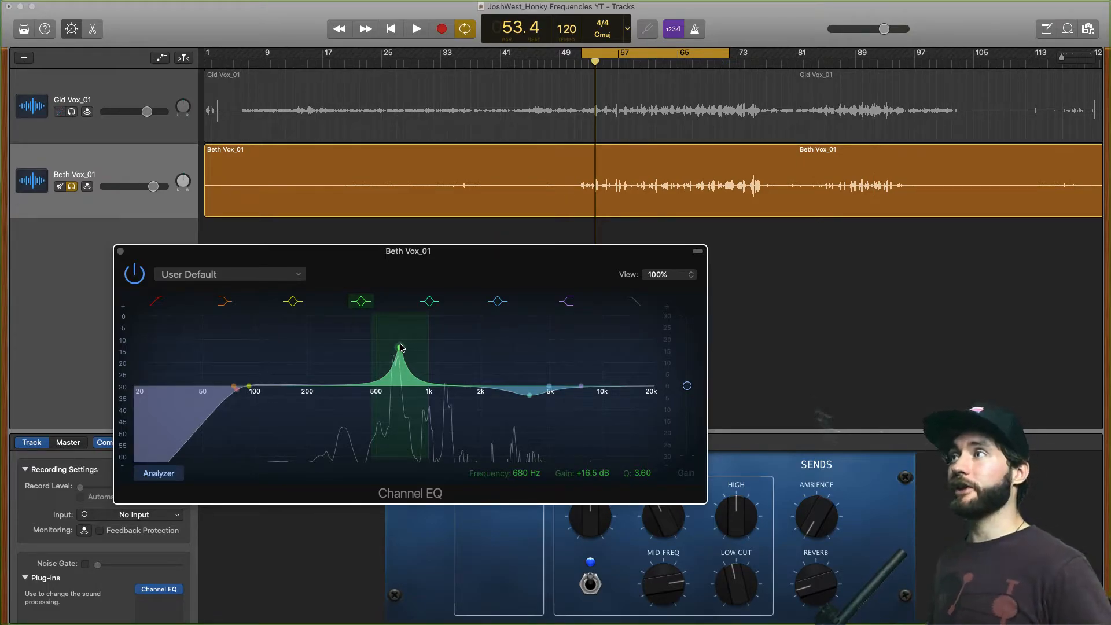
pyautogui.press('space')
pyautogui.moveTo(399, 347)
pyautogui.mouseDown()
pyautogui.moveTo(421, 361)
pyautogui.moveTo(423, 345)
pyautogui.moveTo(382, 345)
pyautogui.moveTo(394, 343)
pyautogui.moveTo(392, 356)
pyautogui.mouseUp()
pyautogui.press('space')
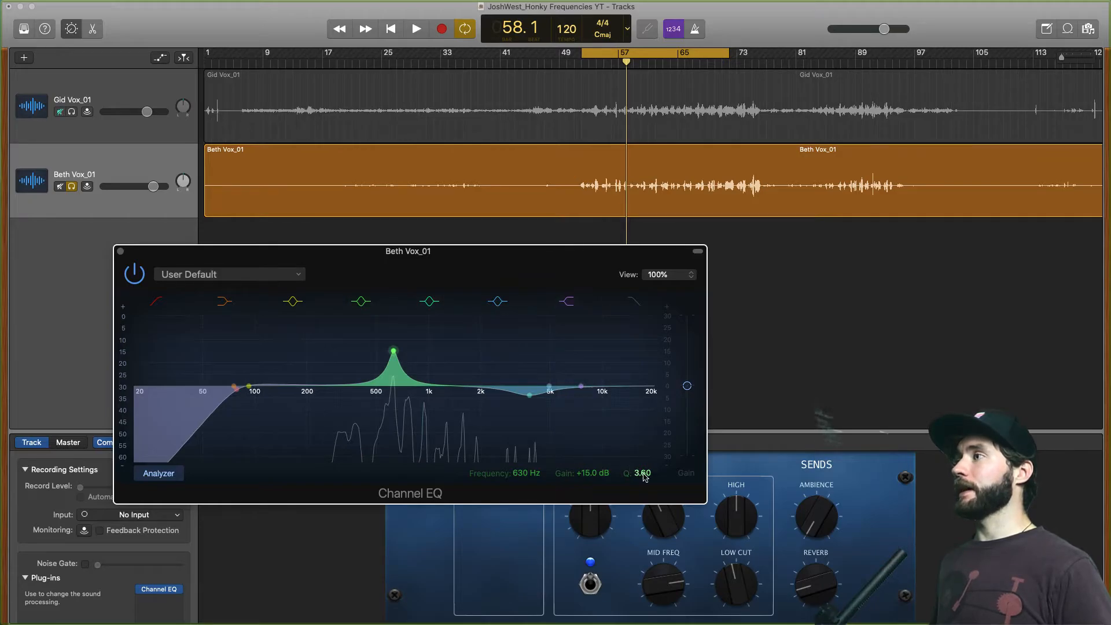
# - Try wider and narrower bandwidths on the 630 Hz band, ending with a Q of 1.50
pyautogui.moveTo(642, 473); pyautogui.dragTo(642, 488)
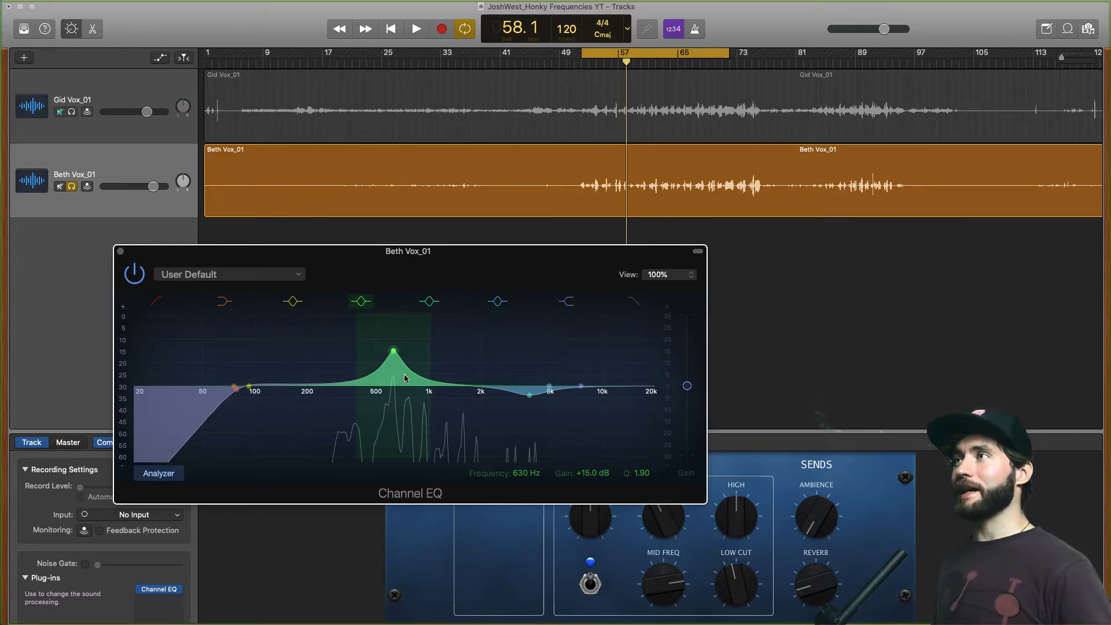
pyautogui.moveTo(646, 475); pyautogui.dragTo(646, 442)
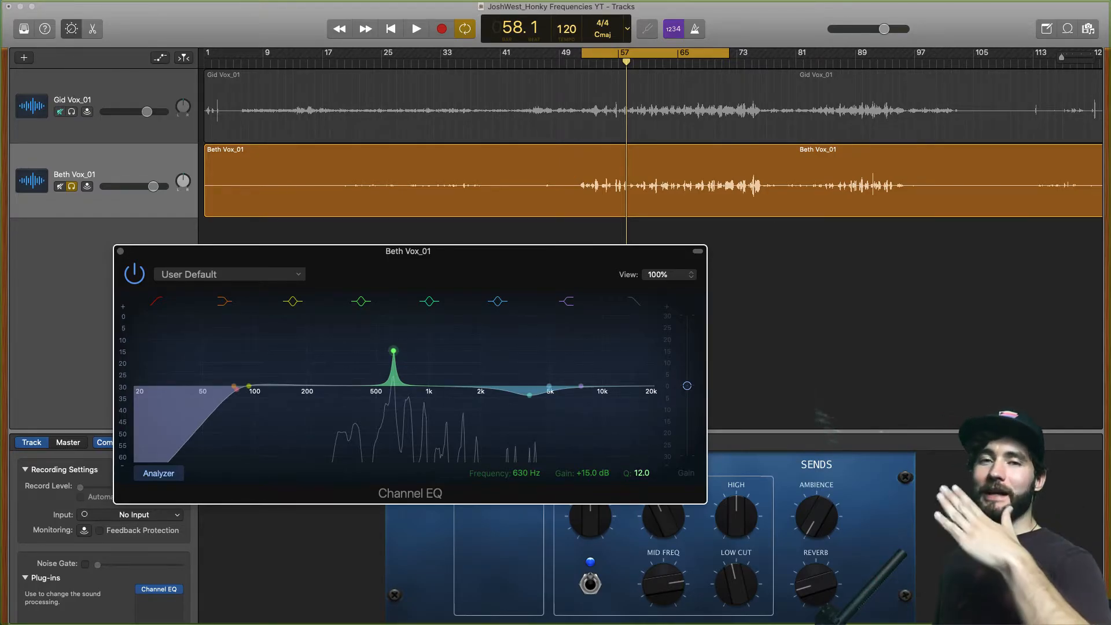
pyautogui.moveTo(646, 443); pyautogui.dragTo(647, 474)
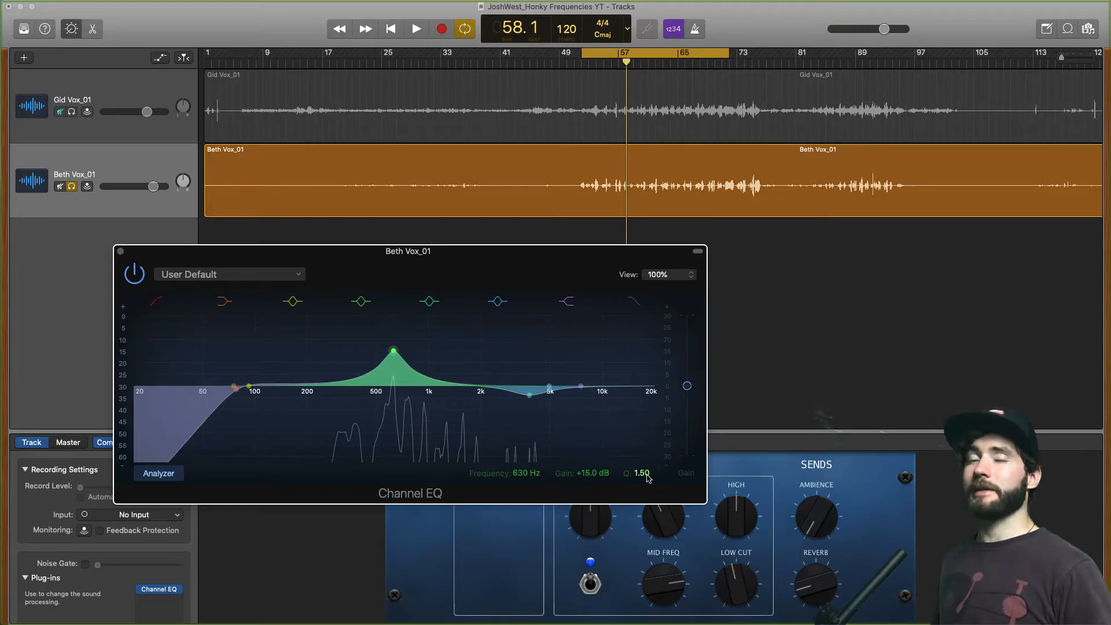
# - Try cutting the 630 Hz band to -18.0 dB, and return its gain to 0.0 dB
pyautogui.moveTo(393, 355); pyautogui.dragTo(393, 404)
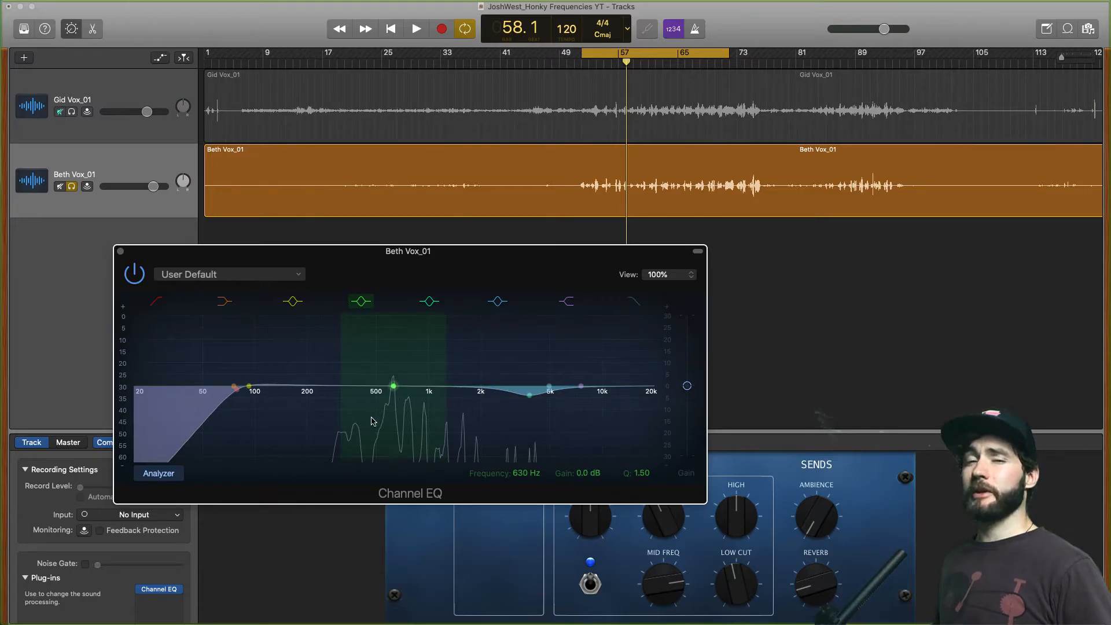
pyautogui.moveTo(394, 390); pyautogui.dragTo(395, 448)
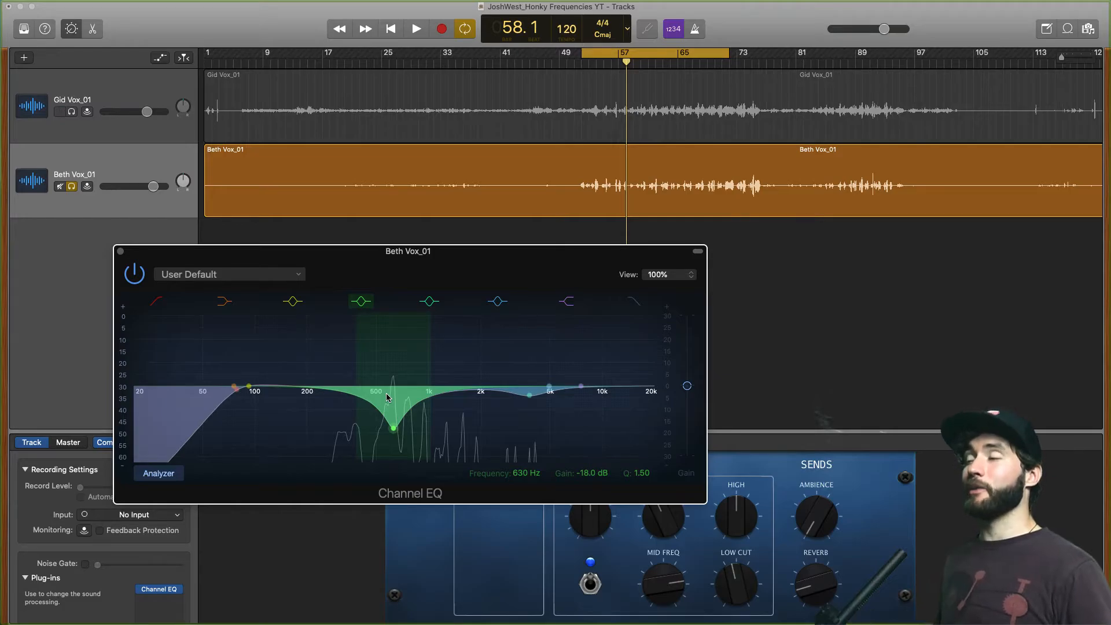
pyautogui.moveTo(393, 431); pyautogui.dragTo(395, 373)
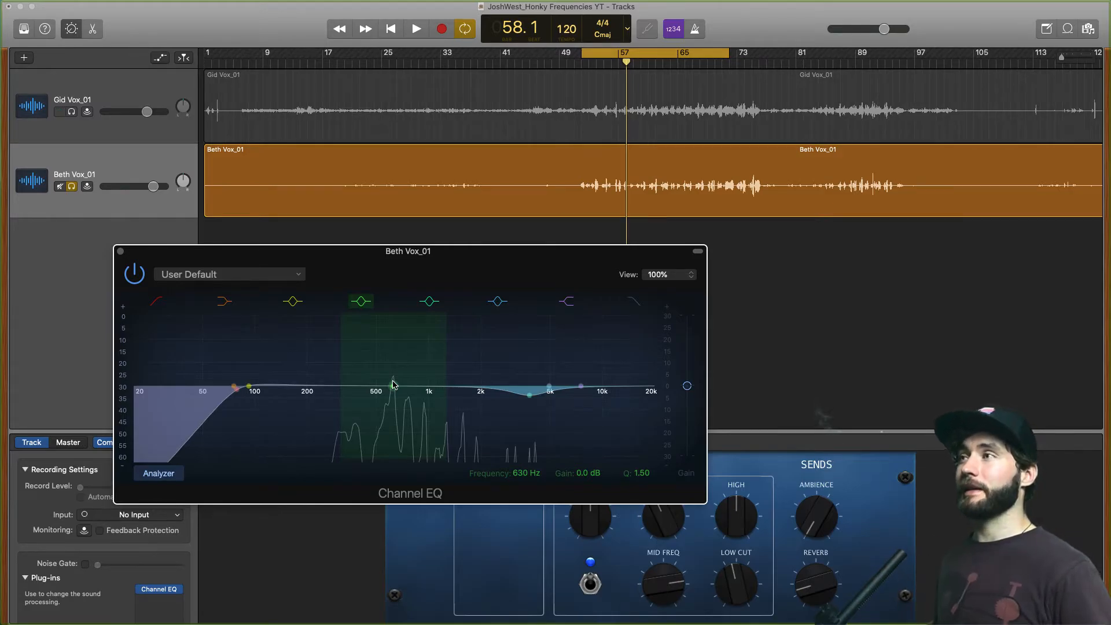
# - Cut the 630 Hz band to -5.0 dB while the vocal plays
pyautogui.press('space')
pyautogui.moveTo(394, 389); pyautogui.dragTo(394, 404)
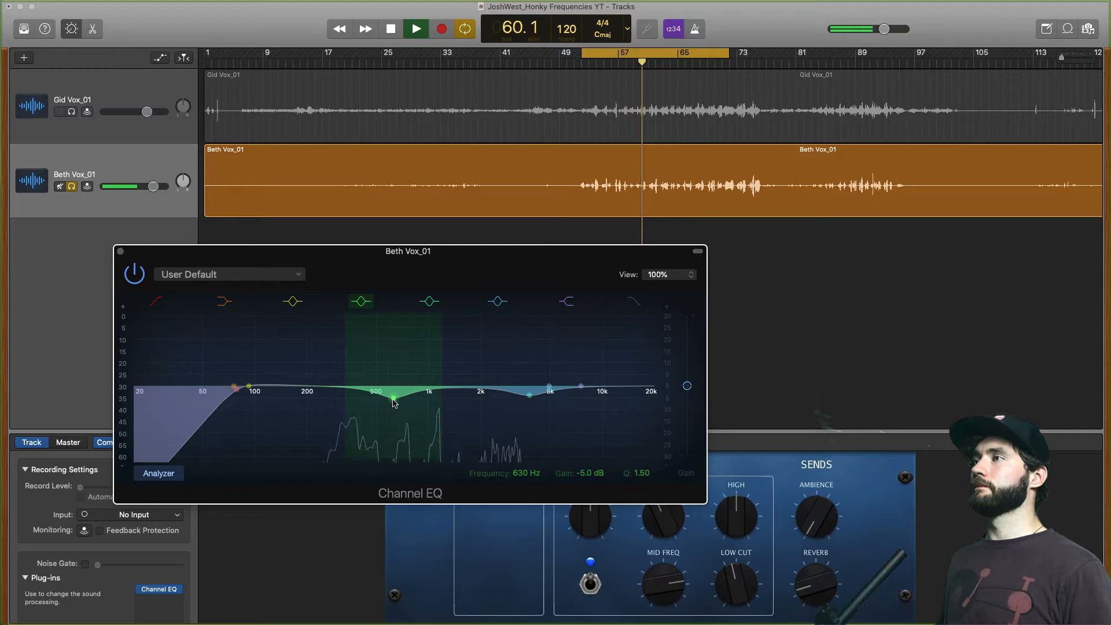
pyautogui.press('space')
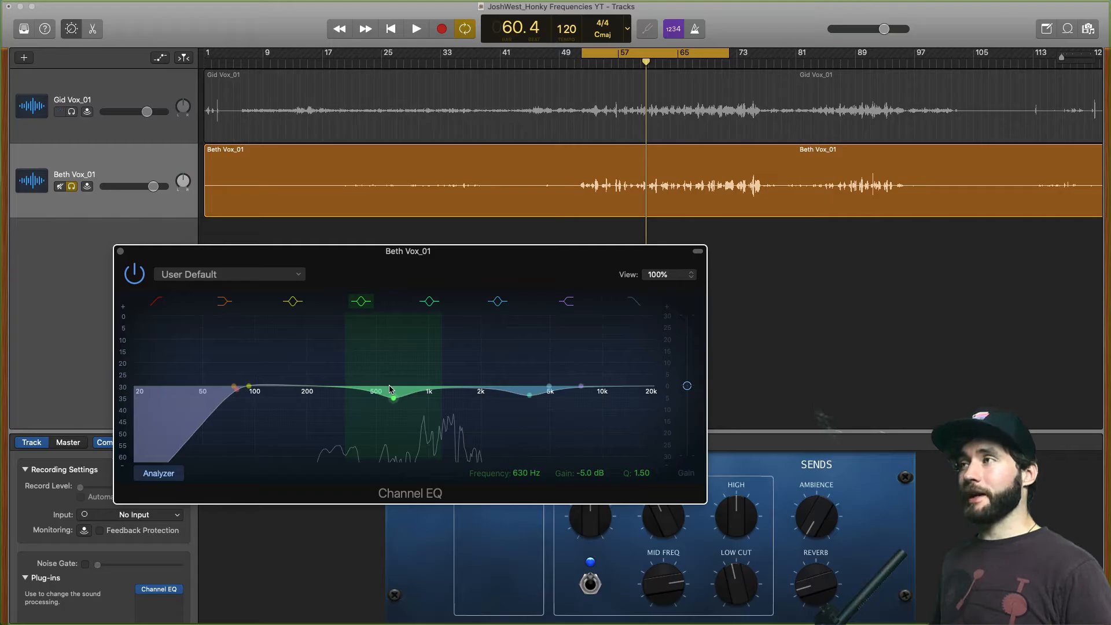
# - Compare the vocal with the 630 Hz cut bypassed and enabled during playback, leaving the band enabled
pyautogui.click(364, 307)
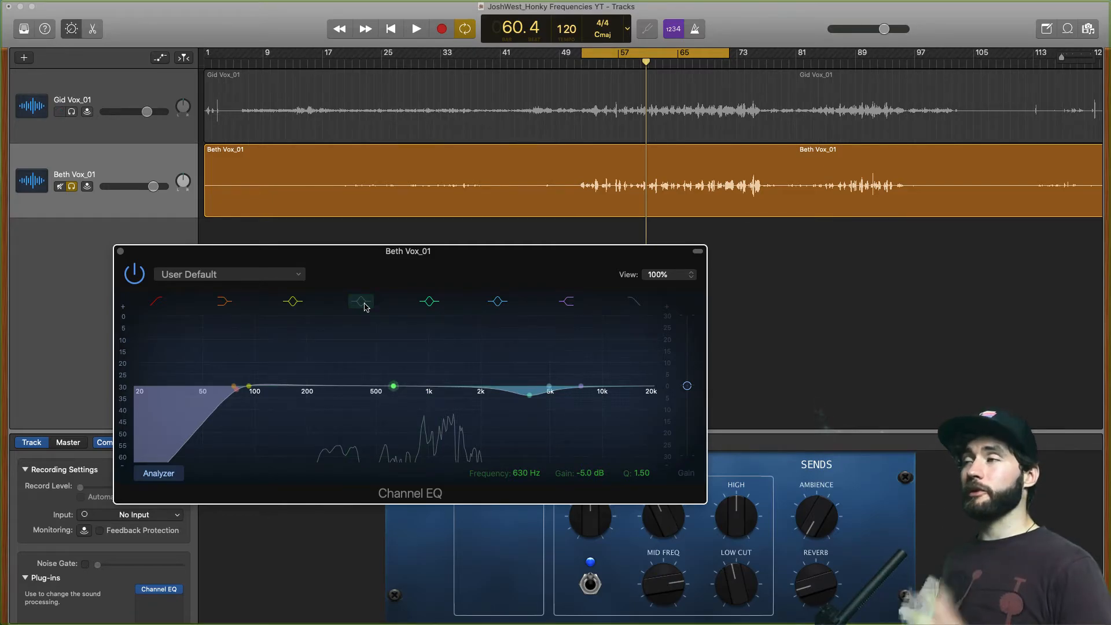
pyautogui.click(365, 307)
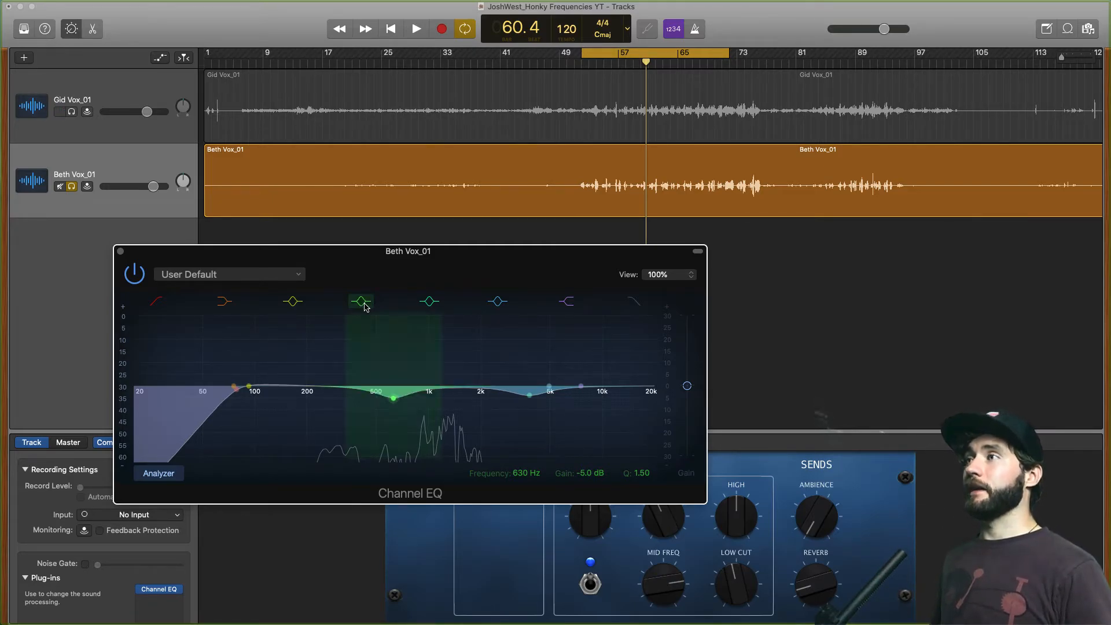
pyautogui.click(364, 306)
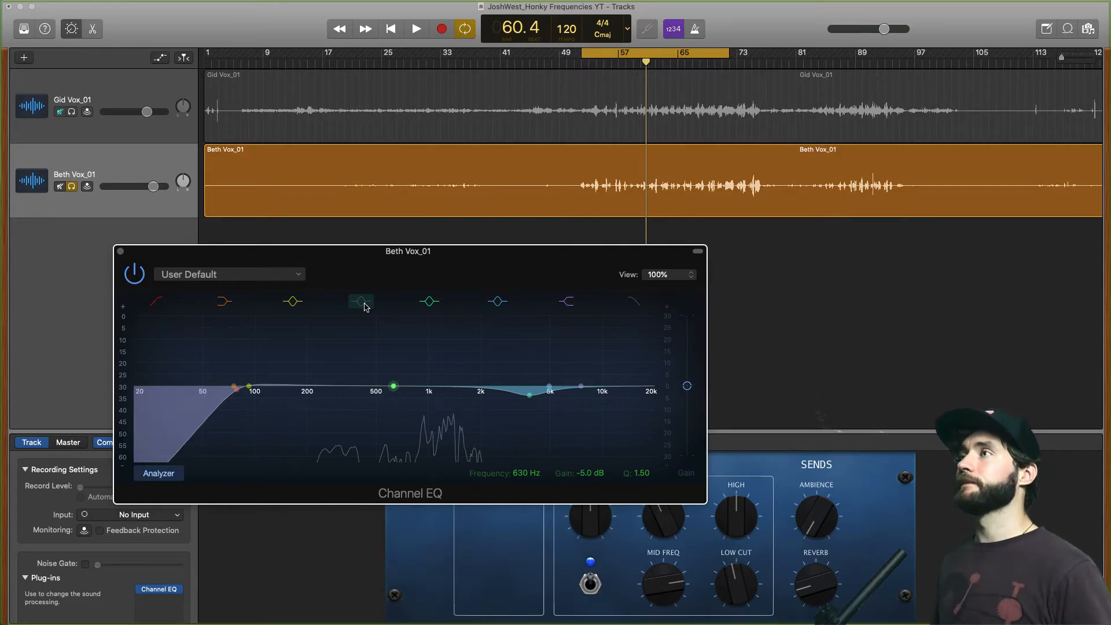
pyautogui.press('space')
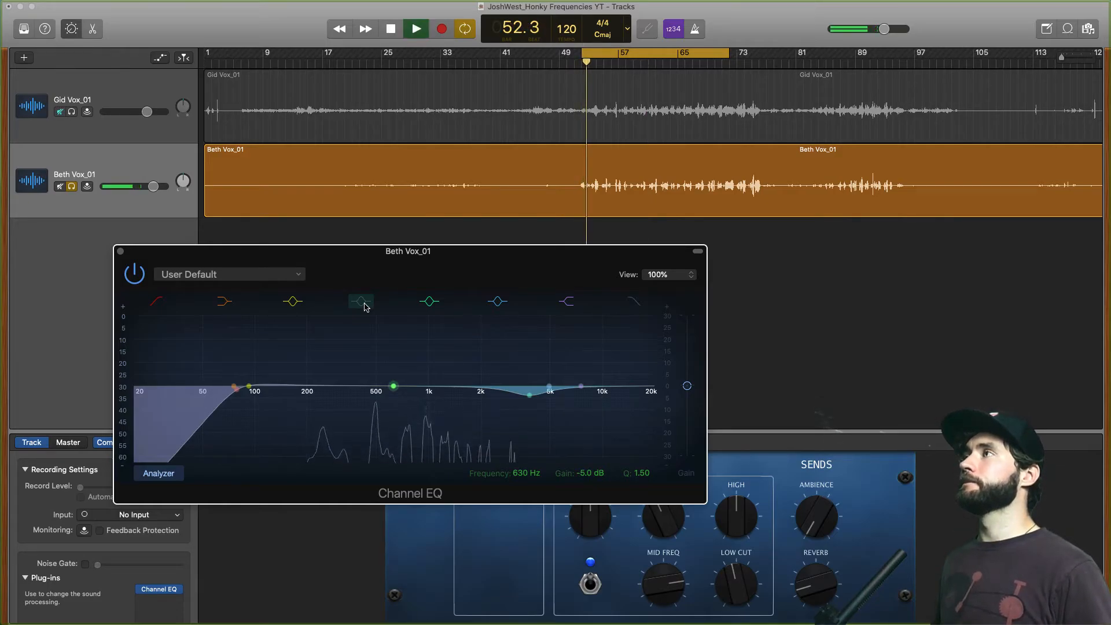
pyautogui.click(364, 307)
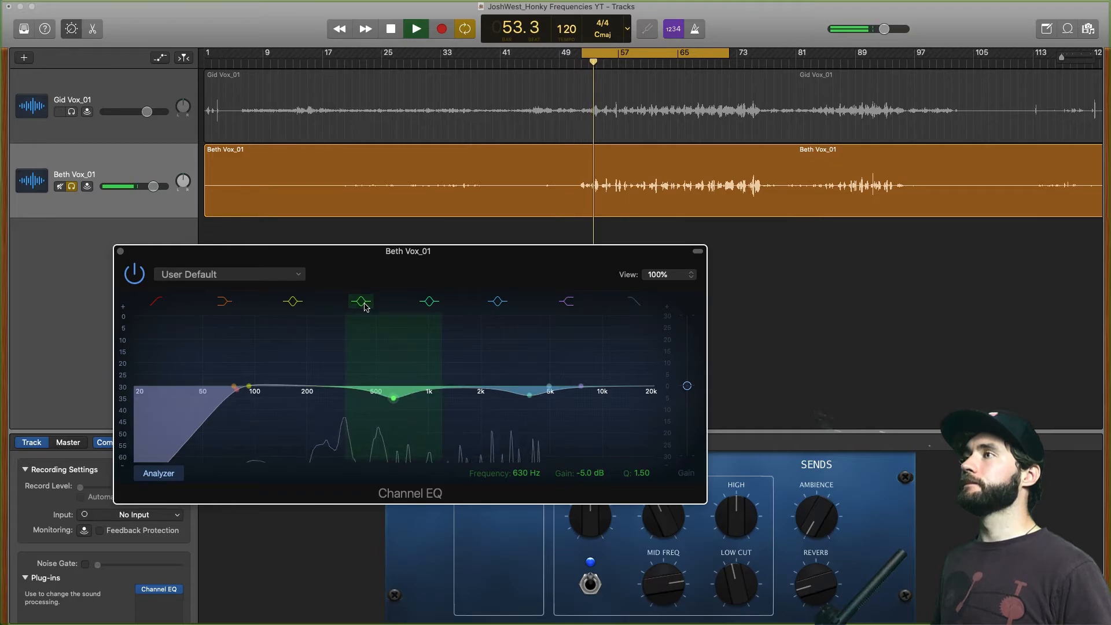
pyautogui.click(364, 307)
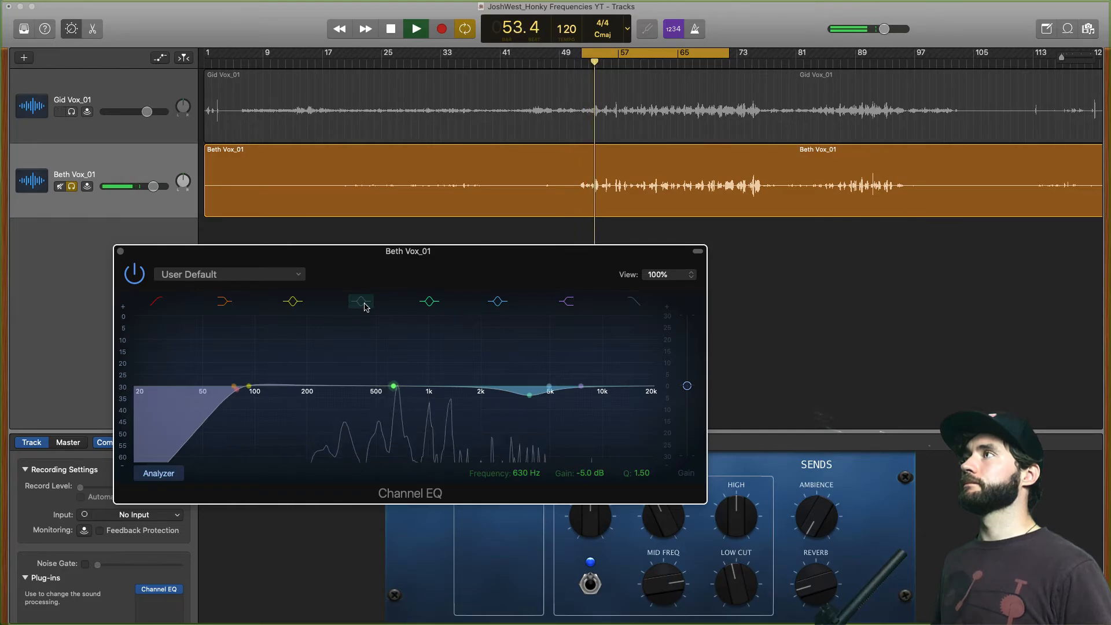
pyautogui.click(365, 306)
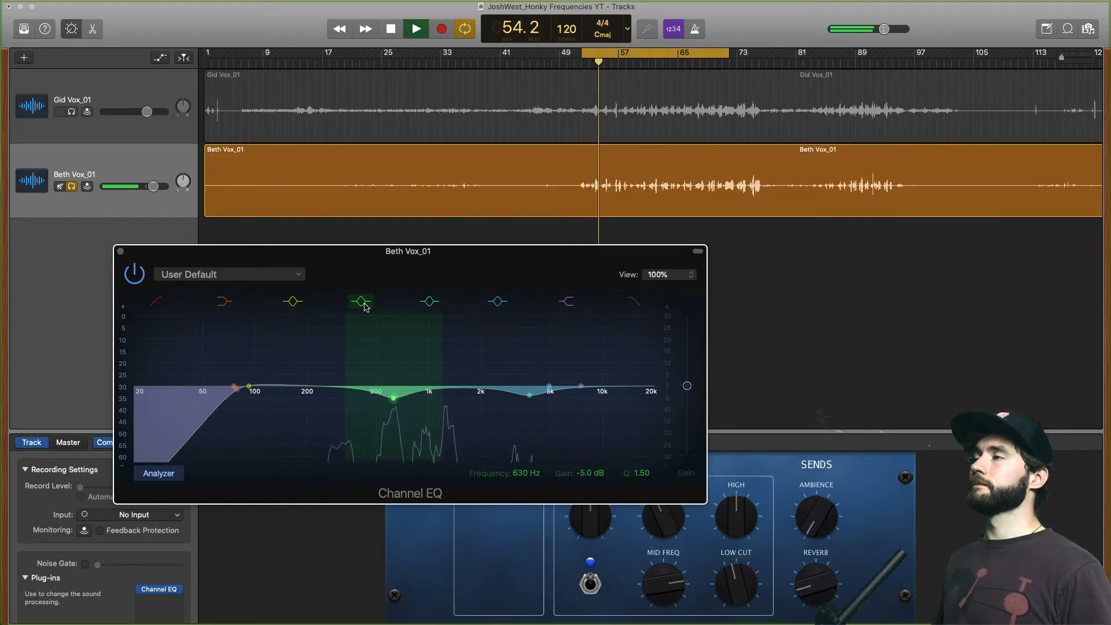
pyautogui.click(365, 307)
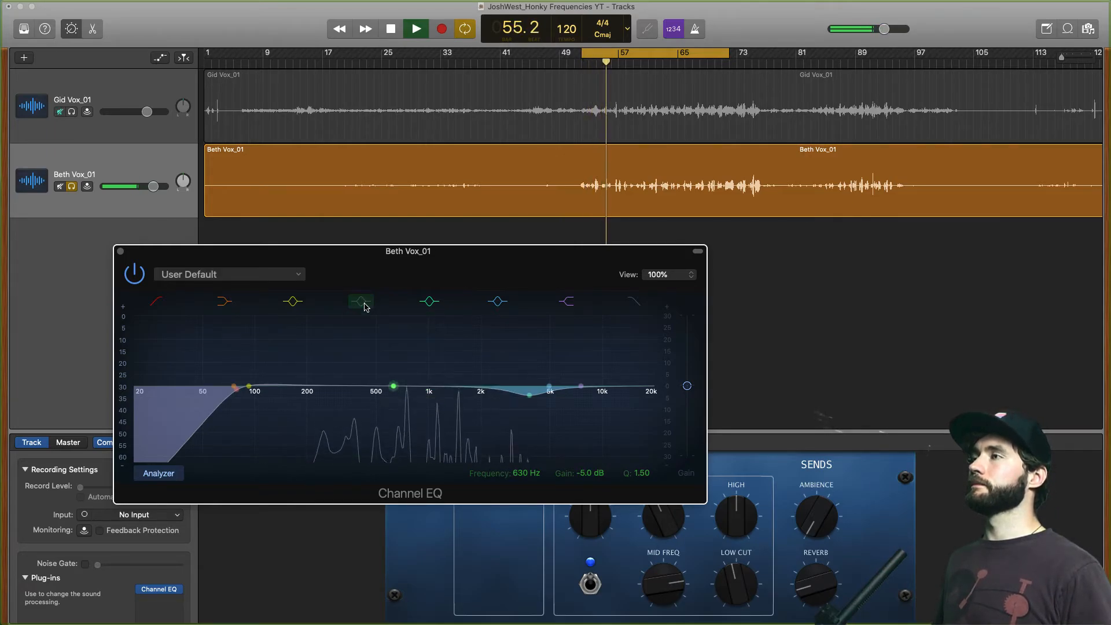
pyautogui.click(364, 307)
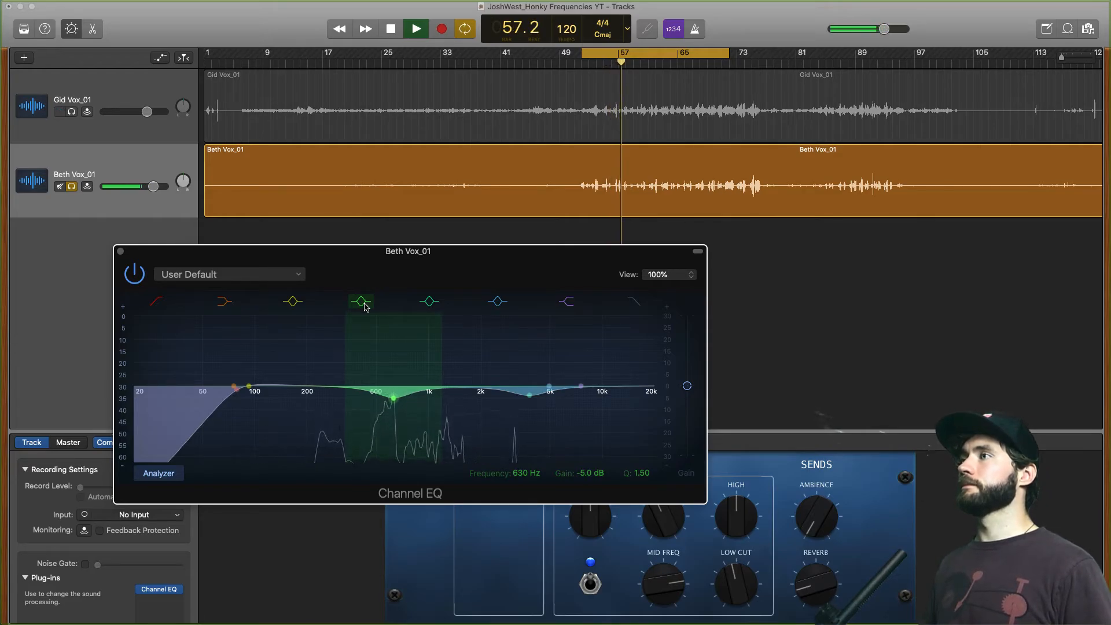
pyautogui.press('space')
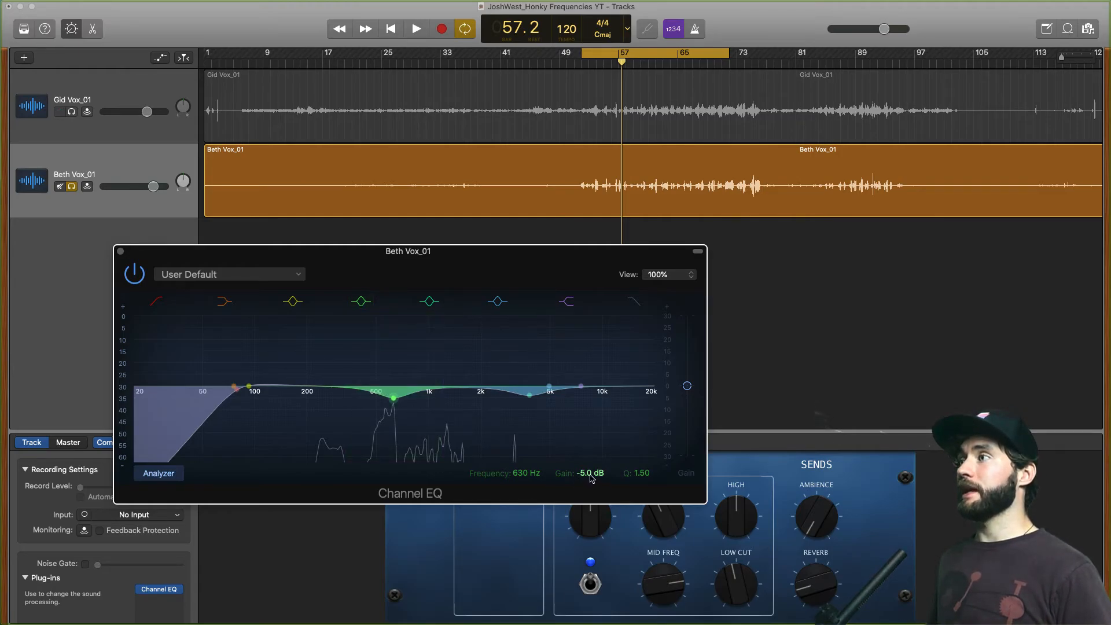
# - Try an extreme cut by lowering the 630 Hz band's gain to -19.0 dB, and audition the vocal
pyautogui.moveTo(587, 478); pyautogui.dragTo(587, 501)
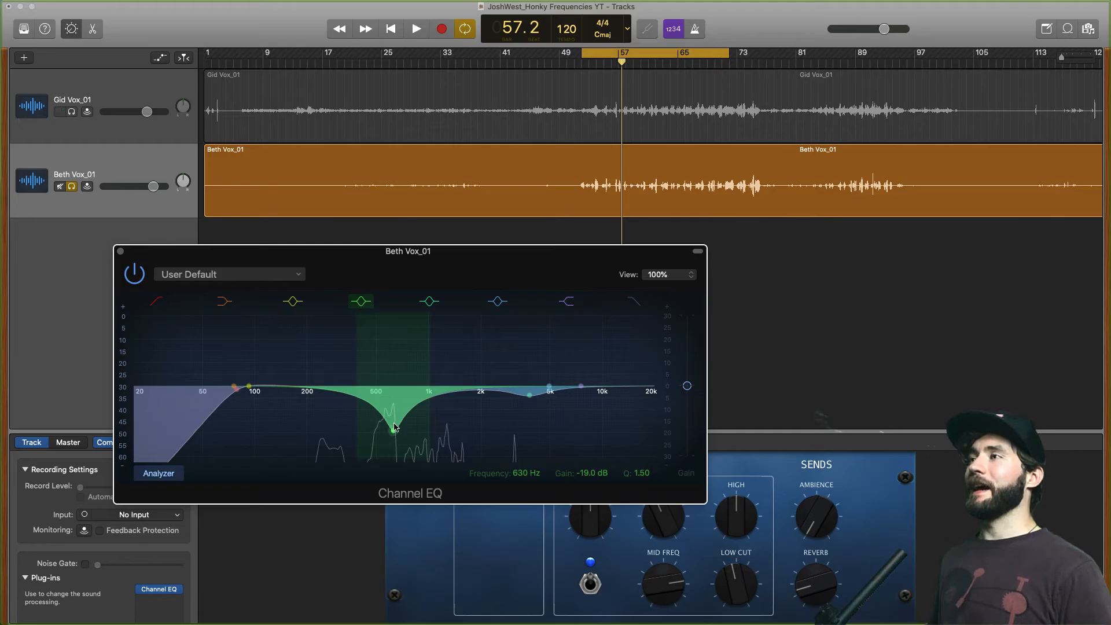
pyautogui.press('space')
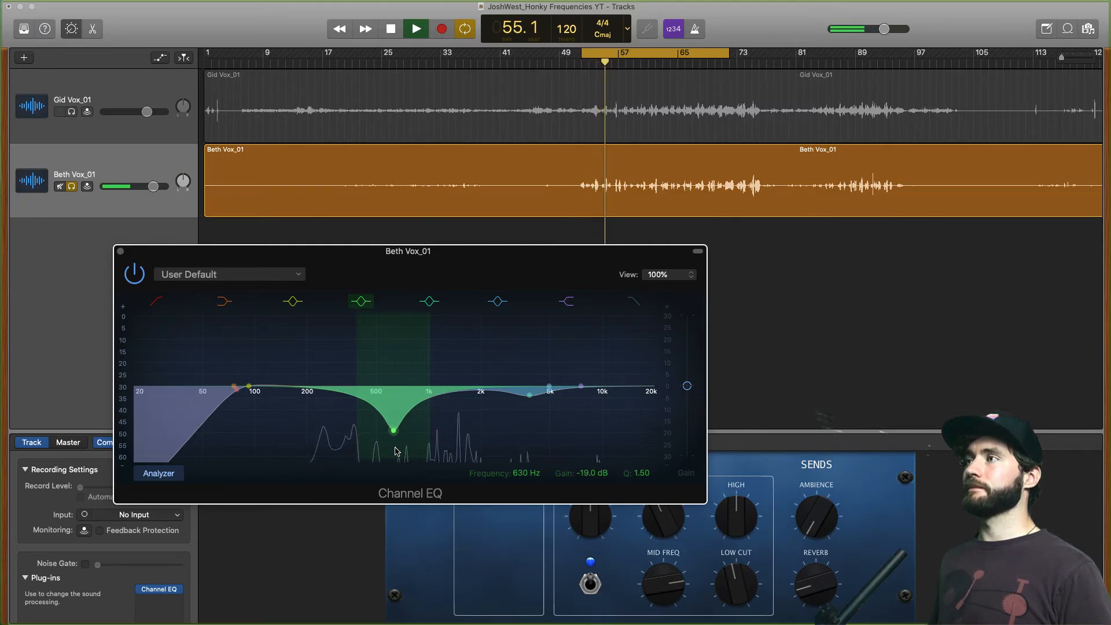
pyautogui.press('space')
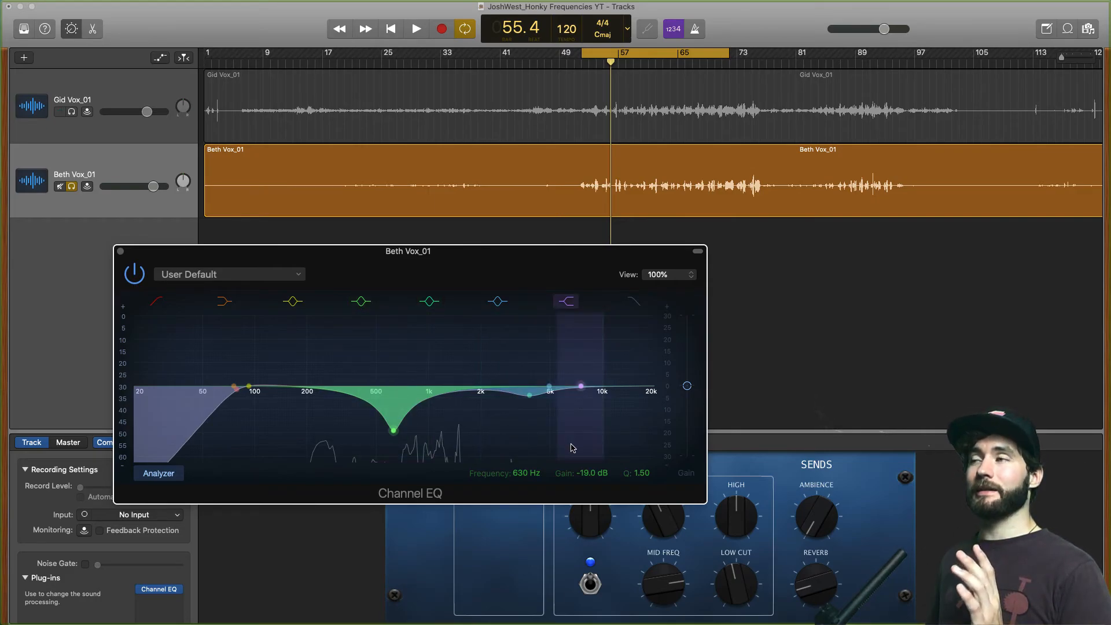
# - Compare the vocal with the extreme cut bypassed and enabled, and set the band's gain back to -5.0 dB
pyautogui.click(362, 303)
pyautogui.click(363, 304)
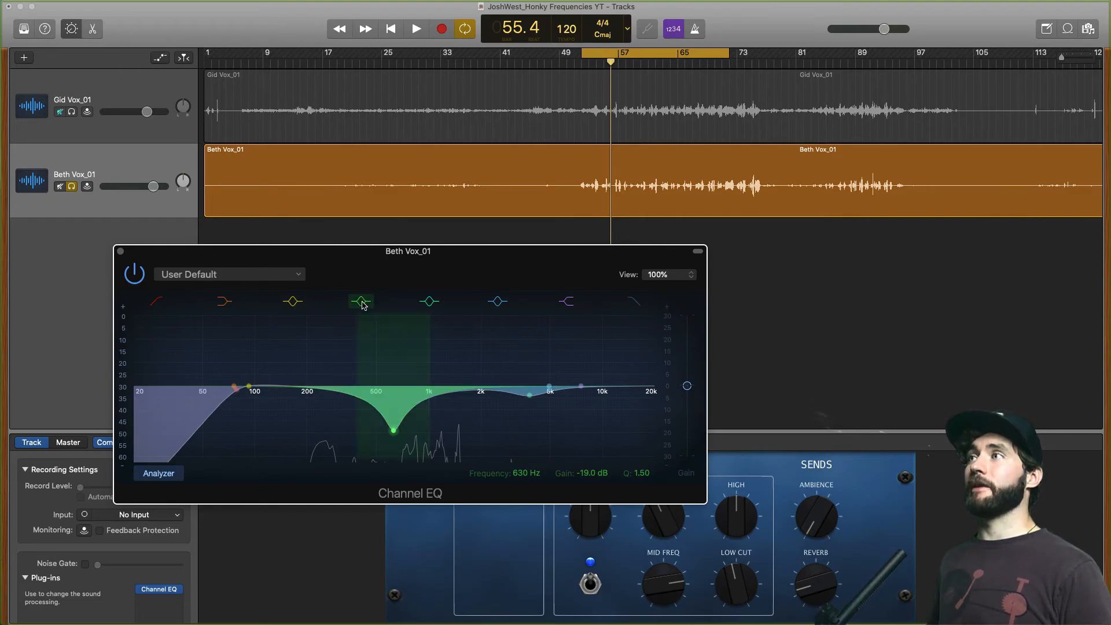
pyautogui.click(363, 304)
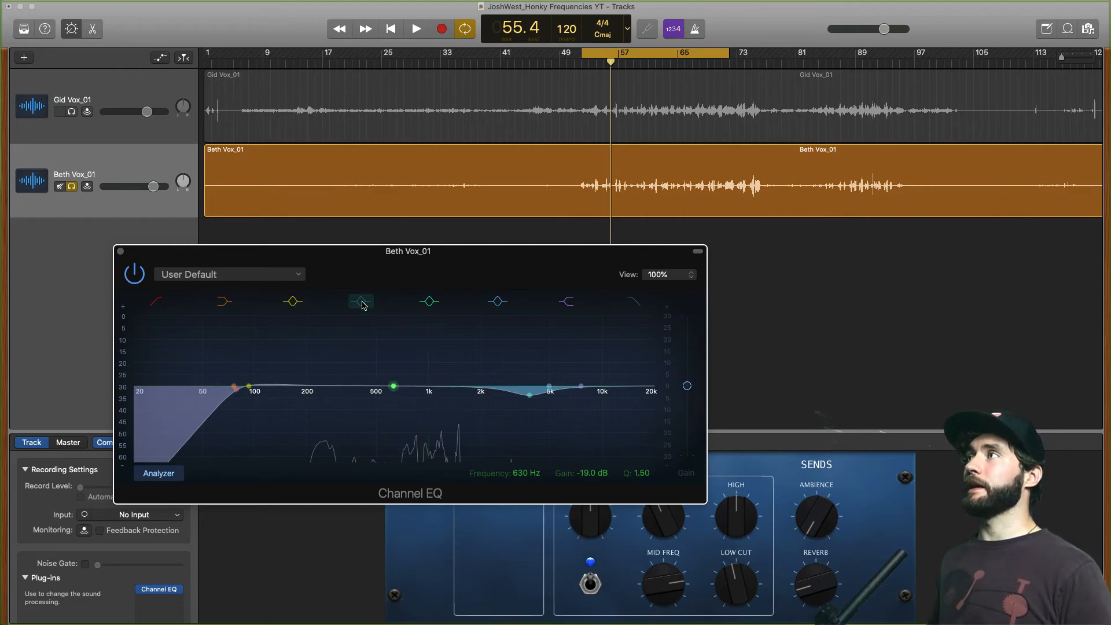
pyautogui.press('space')
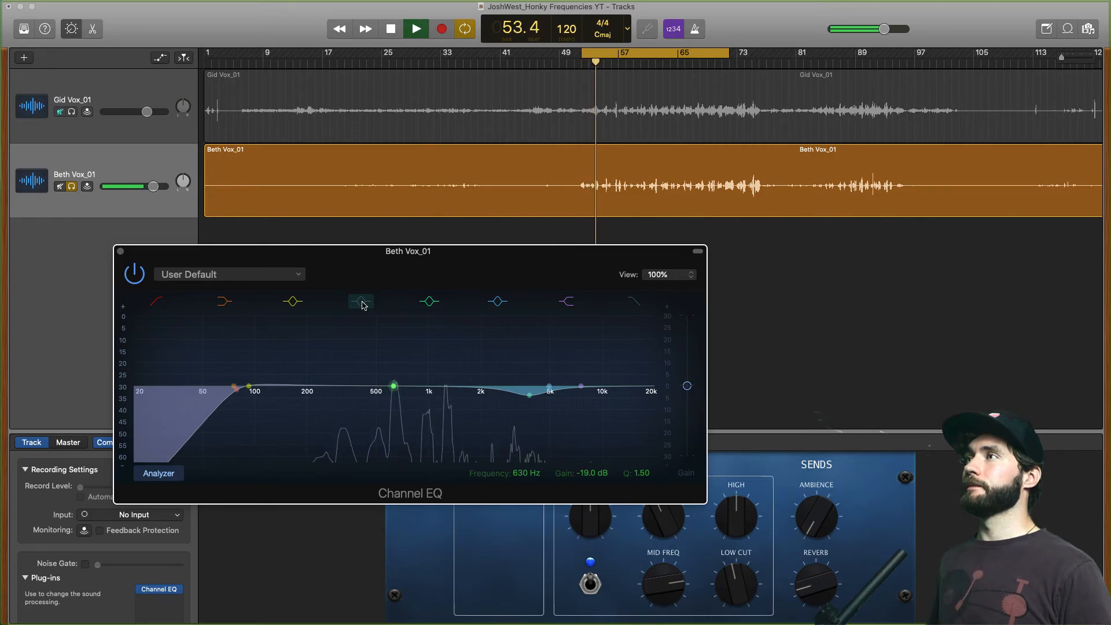
pyautogui.click(363, 303)
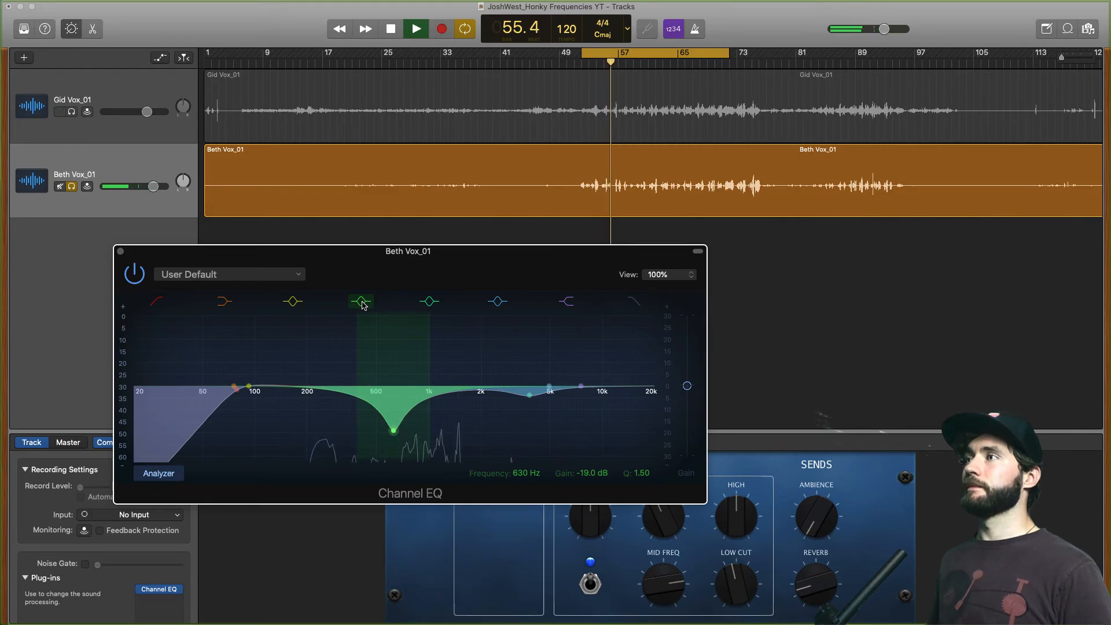
pyautogui.press('space')
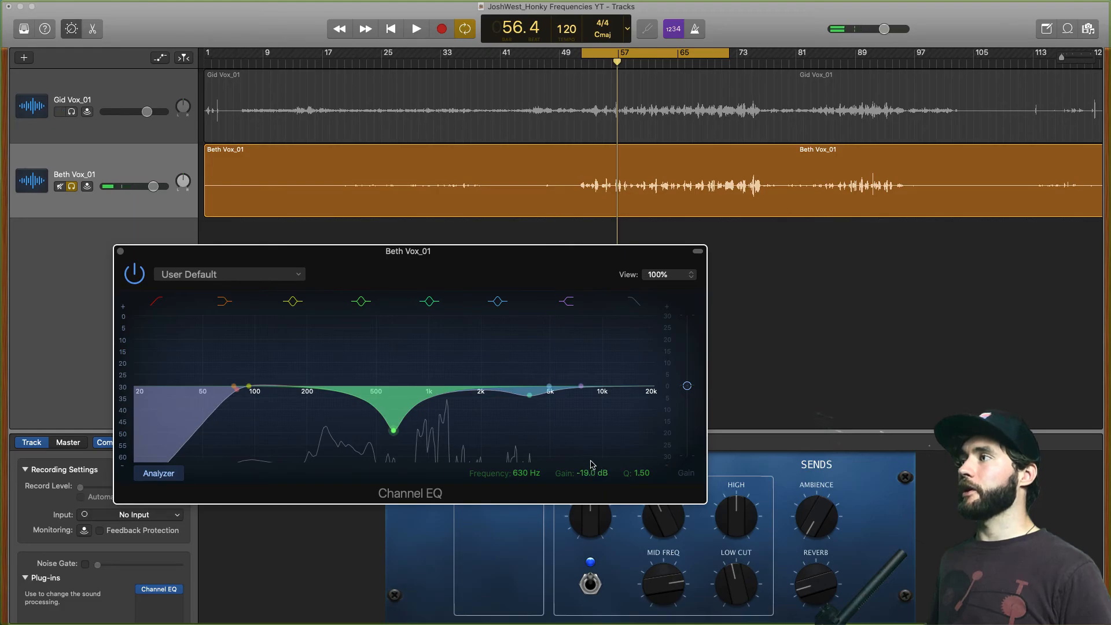
pyautogui.moveTo(587, 473); pyautogui.dragTo(588, 417)
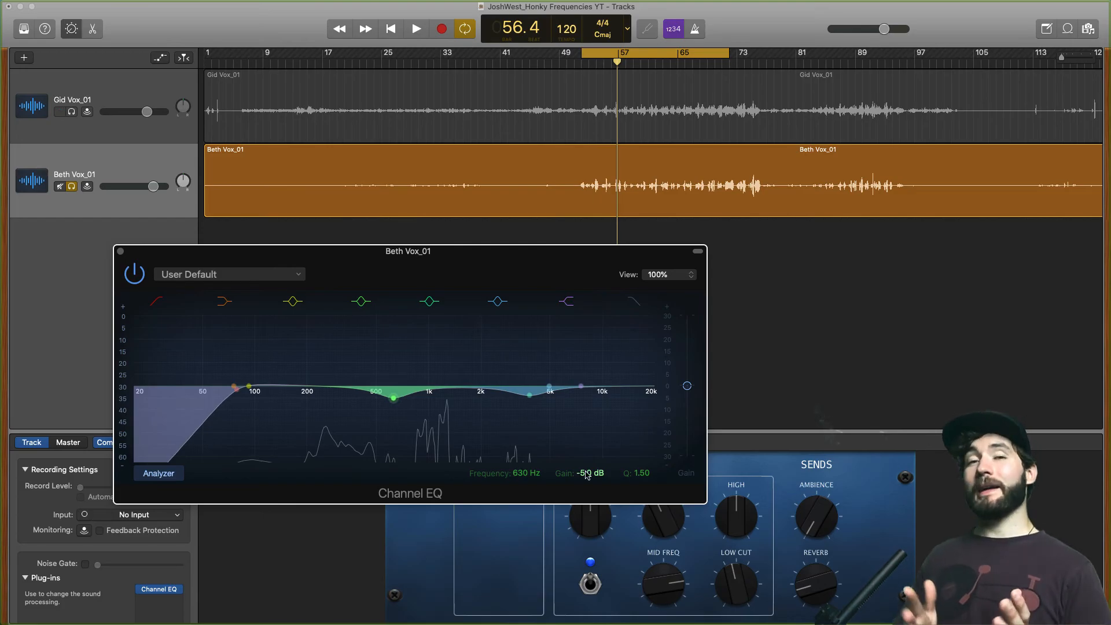